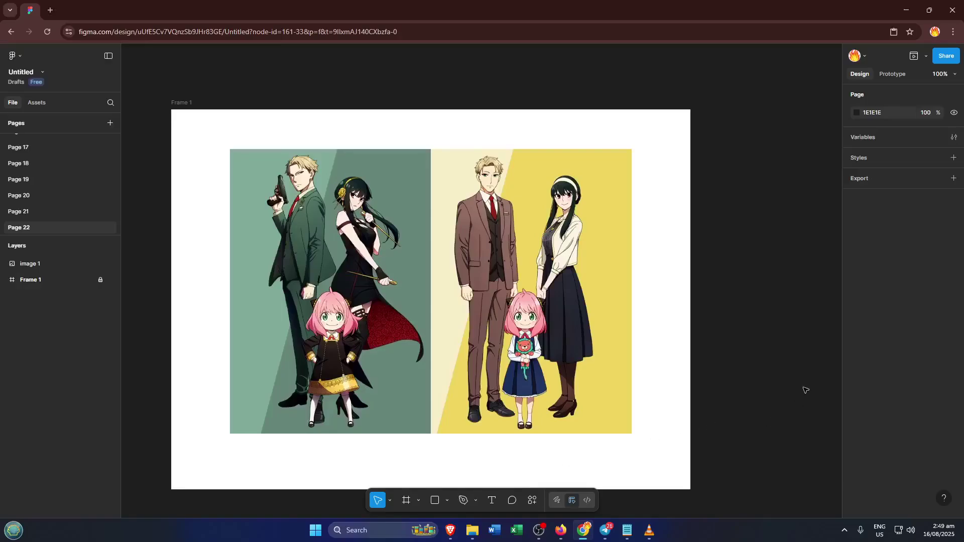
pyautogui.scroll(-1, 776, 367)
pyautogui.scroll(-1, 775, 367)
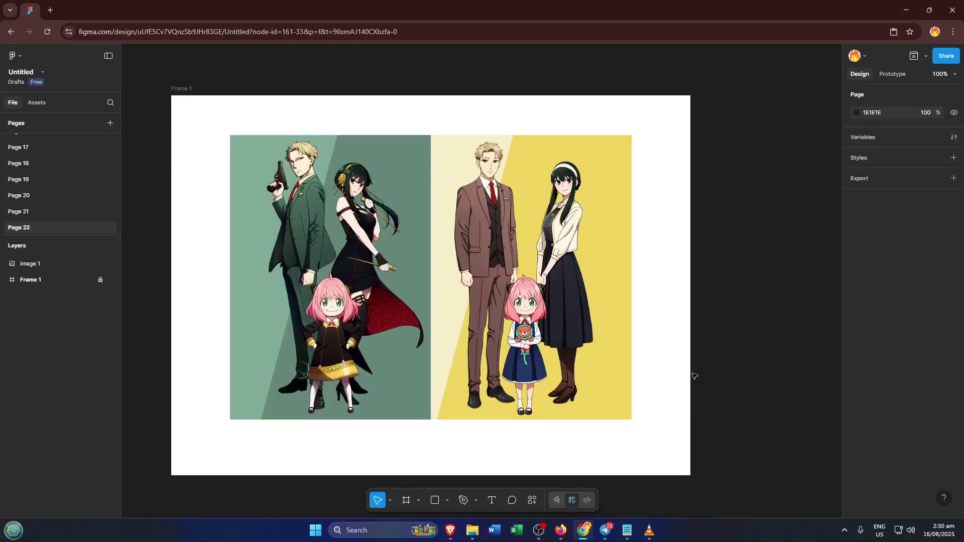
# Step: Give the anime image a bright green 26D232 inside stroke with weight 25
pyautogui.click(618, 369)
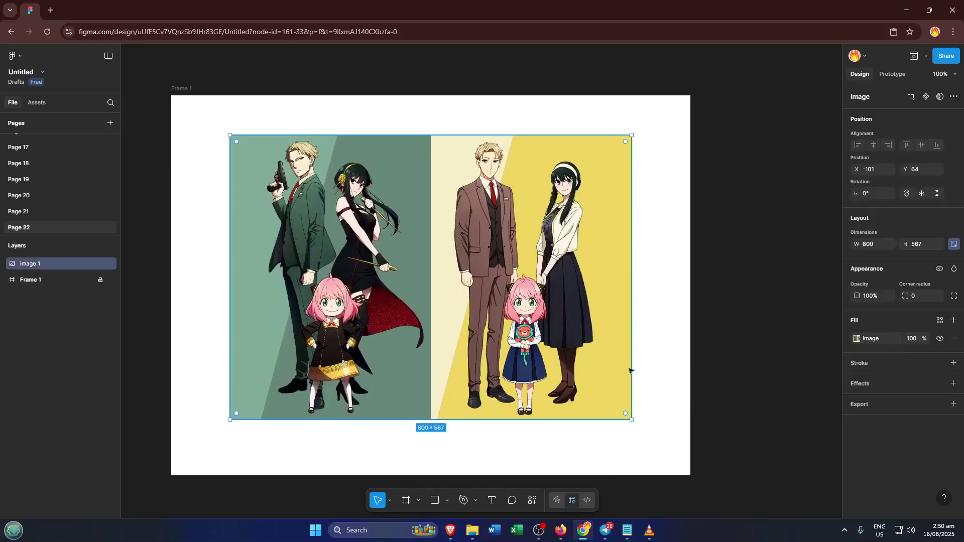
pyautogui.click(953, 296)
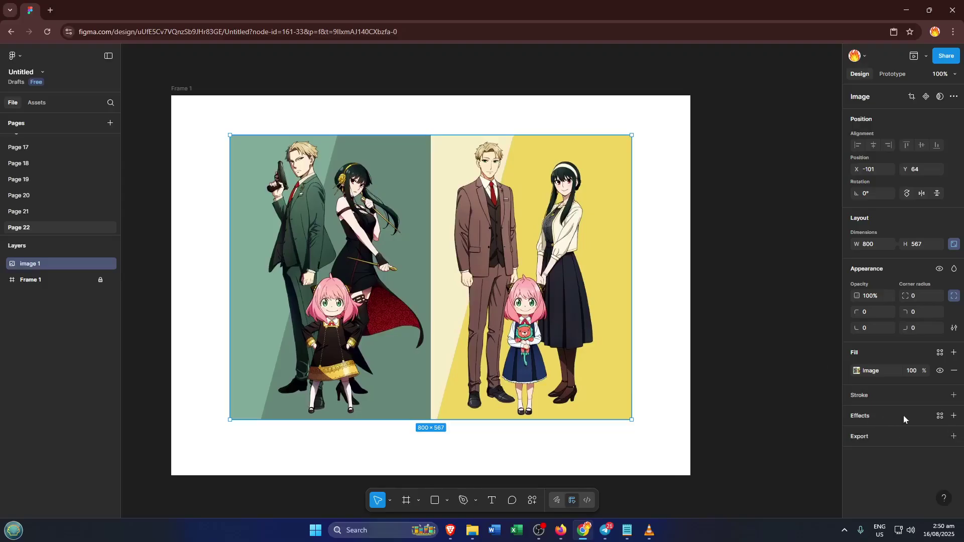
pyautogui.click(953, 395)
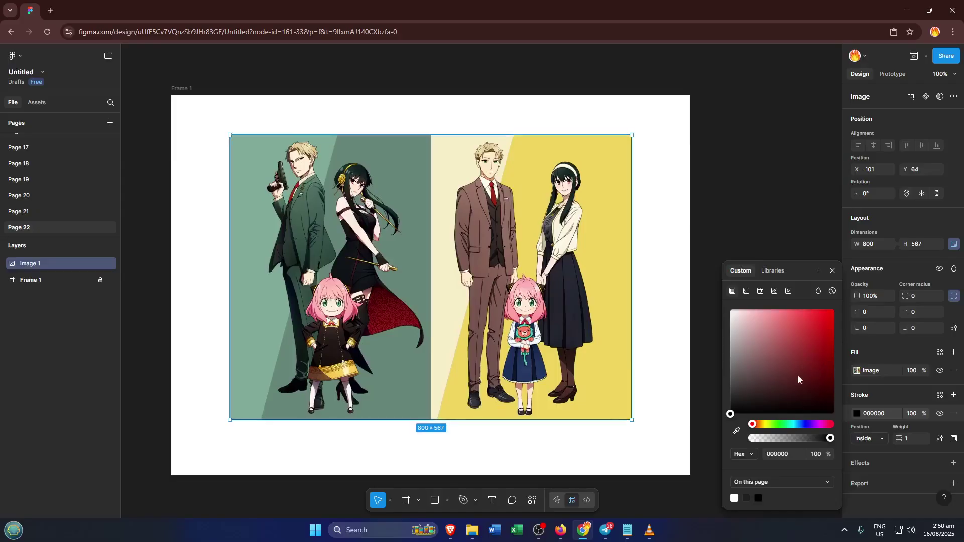
pyautogui.moveTo(790, 425); pyautogui.dragTo(772, 428)
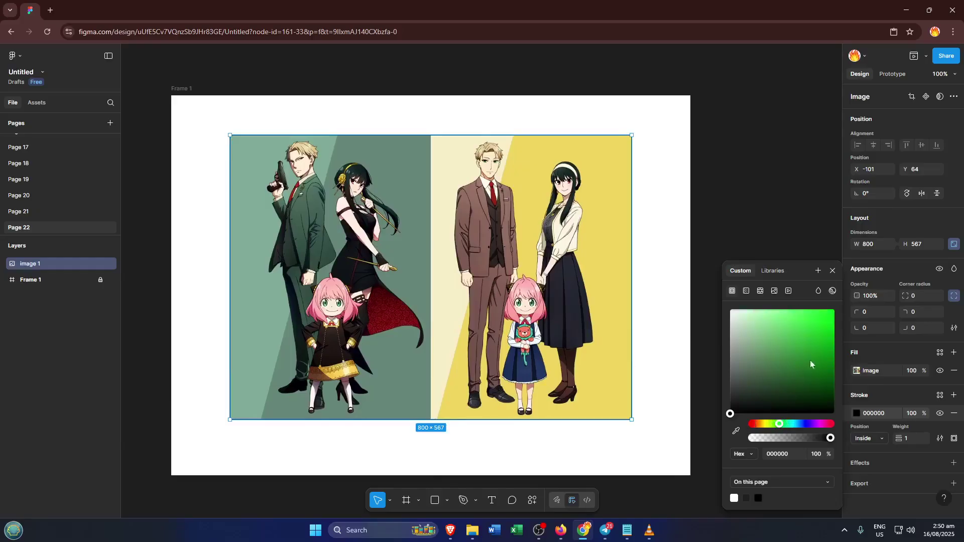
pyautogui.click(815, 333)
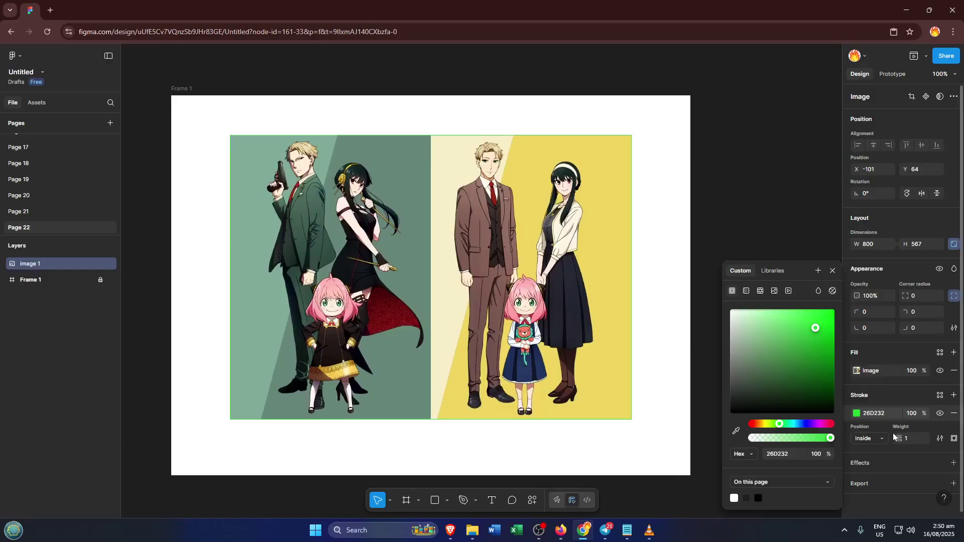
pyautogui.click(911, 439)
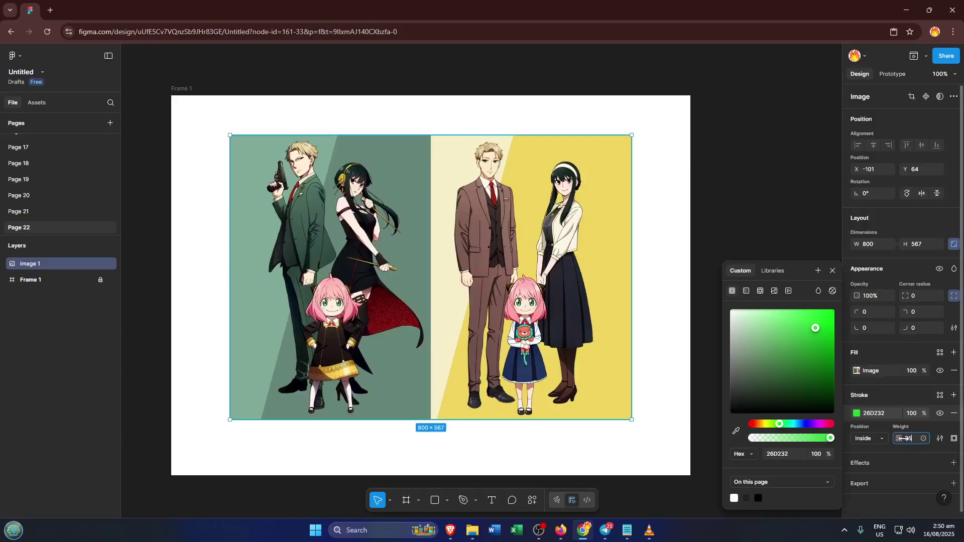
pyautogui.write('25')
pyautogui.press('Return')
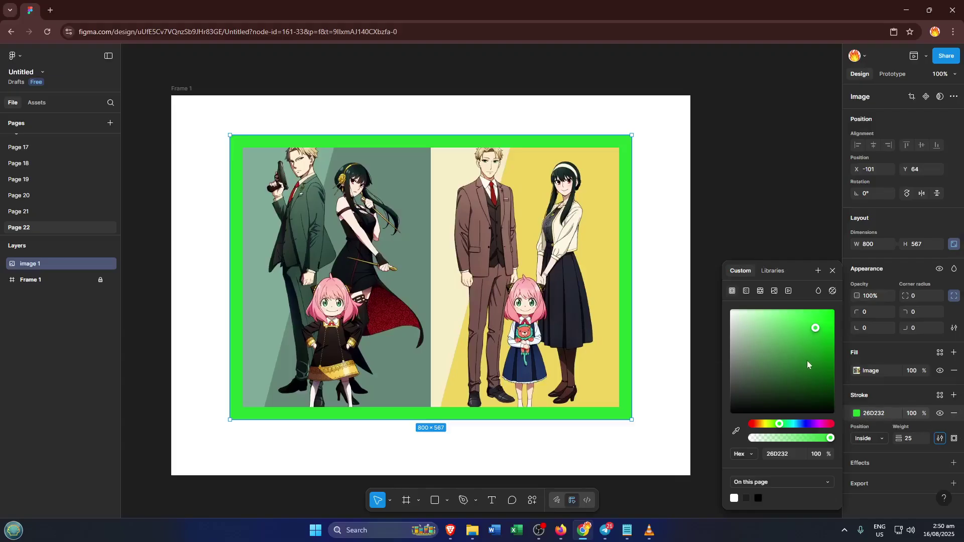
pyautogui.click(655, 237)
pyautogui.click(580, 245)
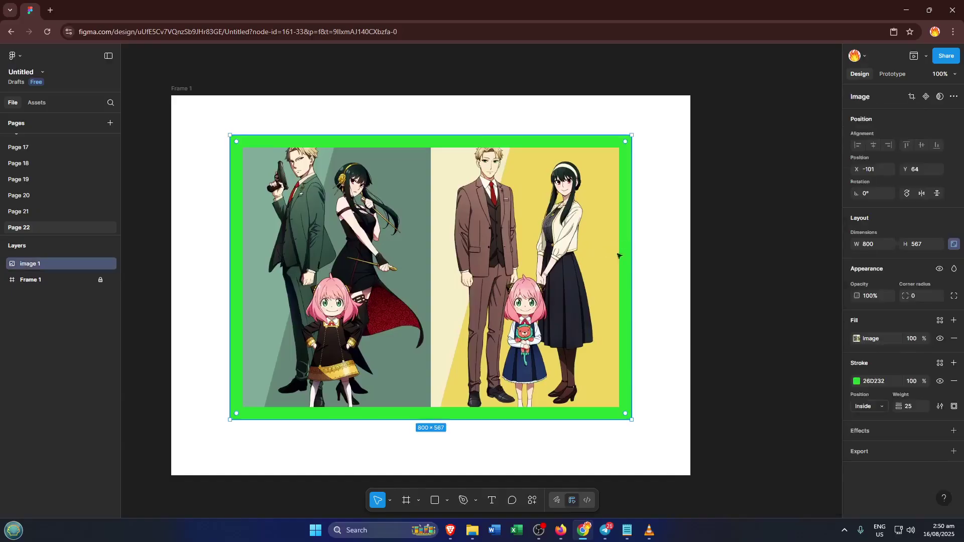
# Step: Add a 1x export setting to the green-bordered image with JPEG as its format
pyautogui.click(661, 304)
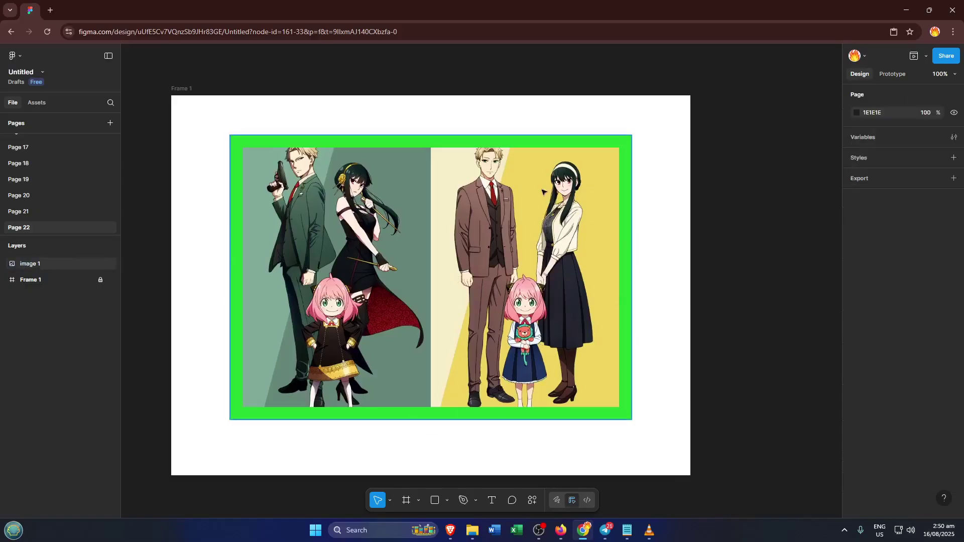
pyautogui.click(427, 181)
pyautogui.click(954, 296)
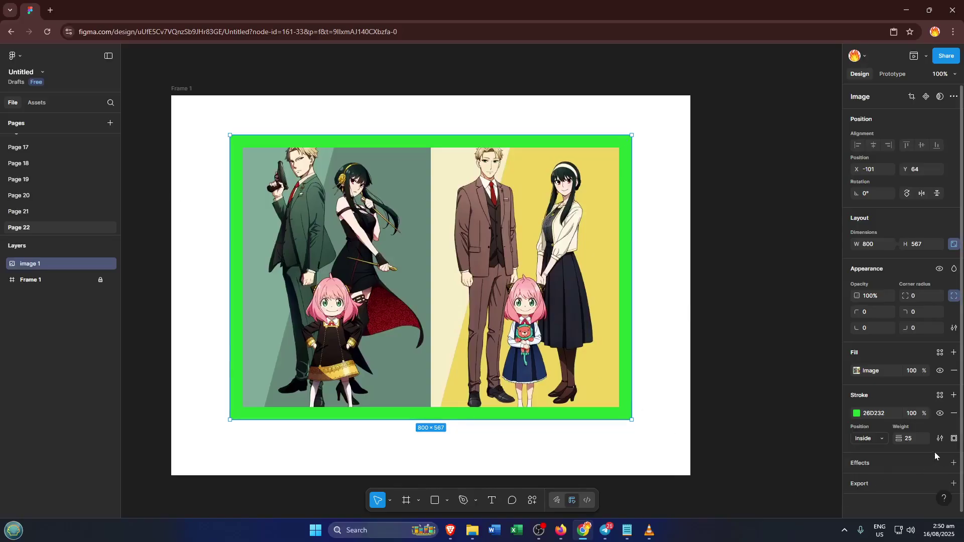
pyautogui.click(914, 484)
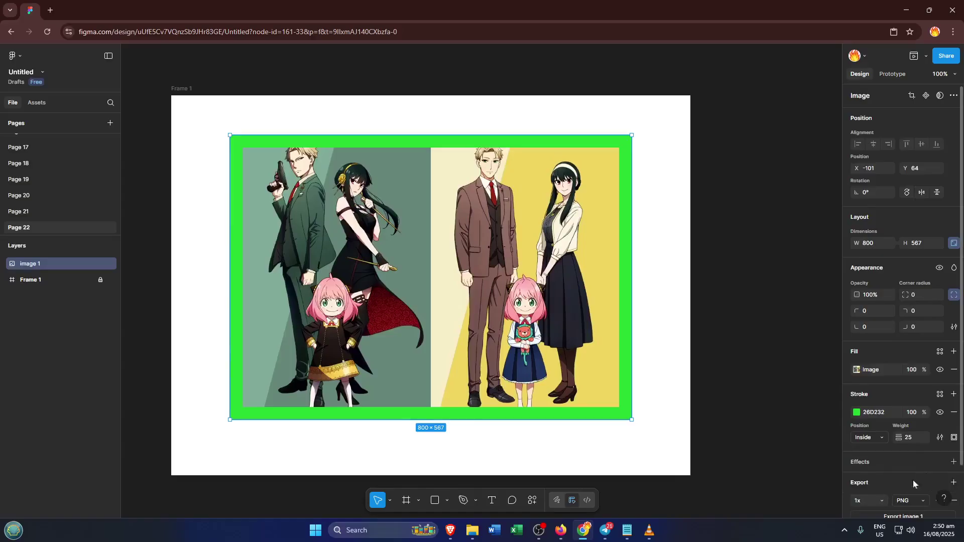
pyautogui.scroll(-2, 913, 452)
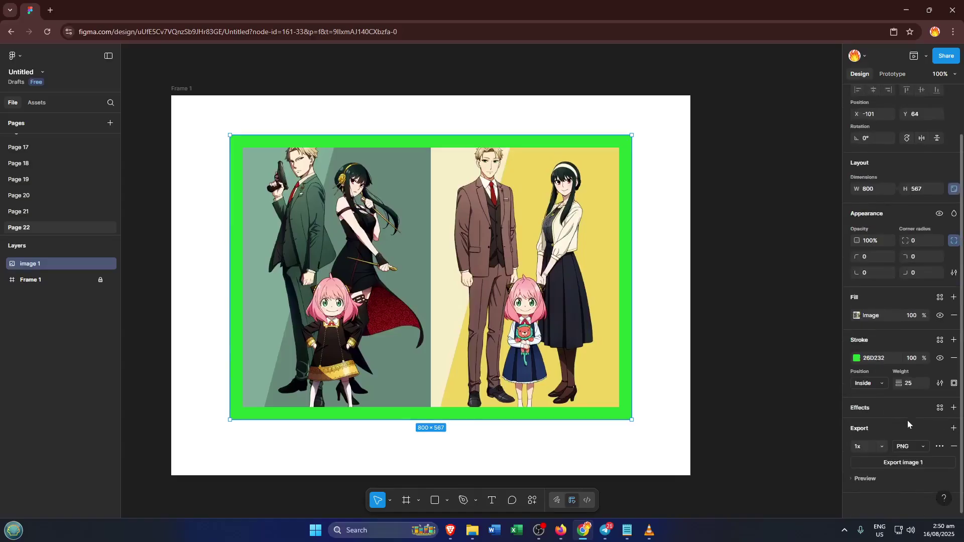
pyautogui.click(920, 448)
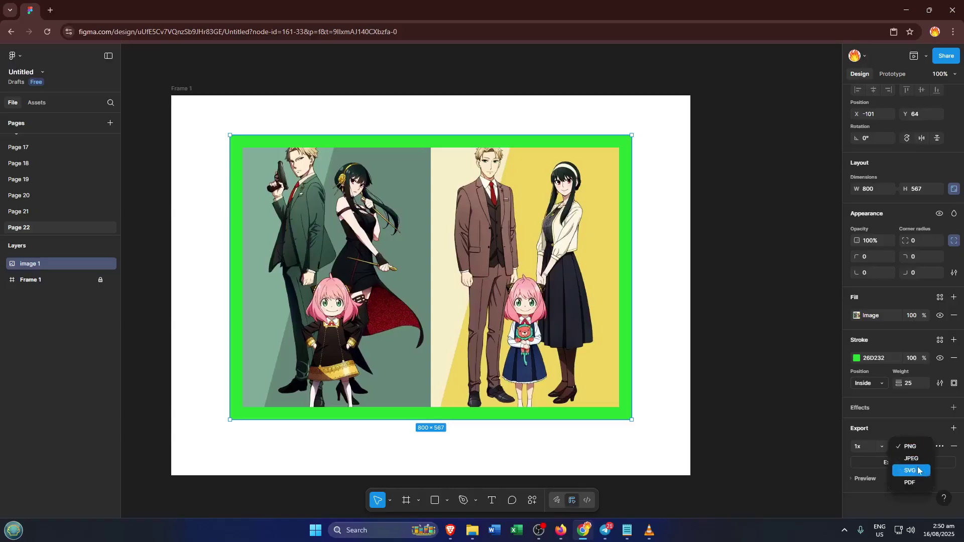
pyautogui.click(918, 461)
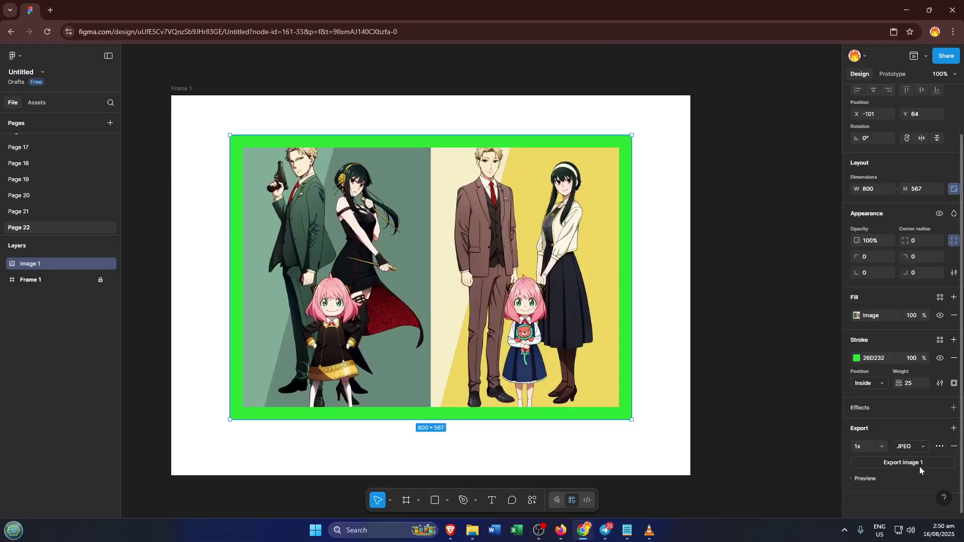
pyautogui.click(922, 448)
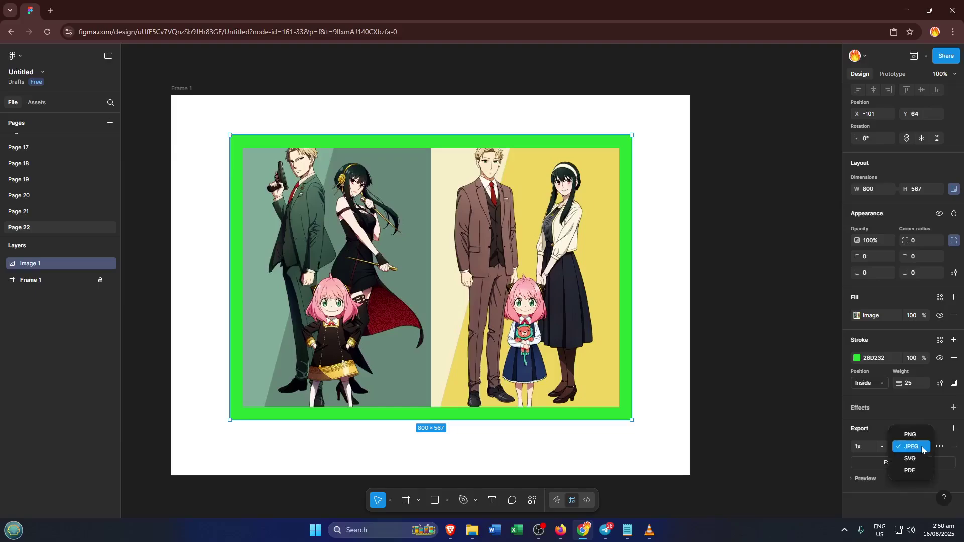
pyautogui.click(923, 450)
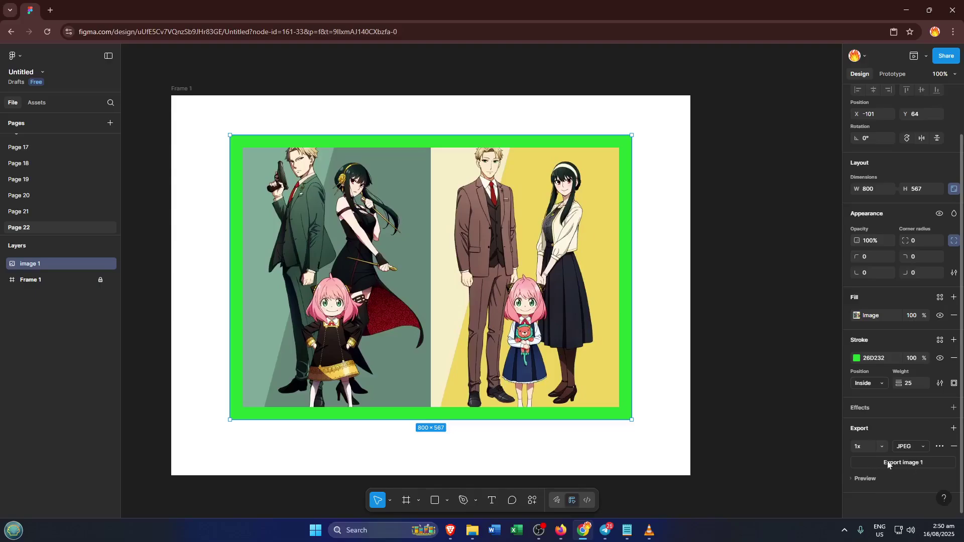
# Step: Export the bordered image as a JPEG and show the download in its folder
pyautogui.click(901, 462)
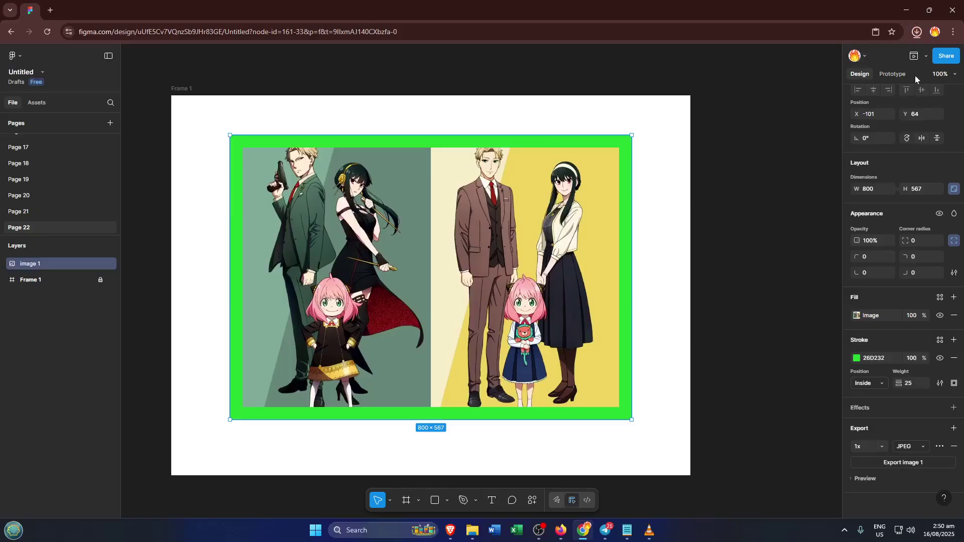
pyautogui.click(917, 32)
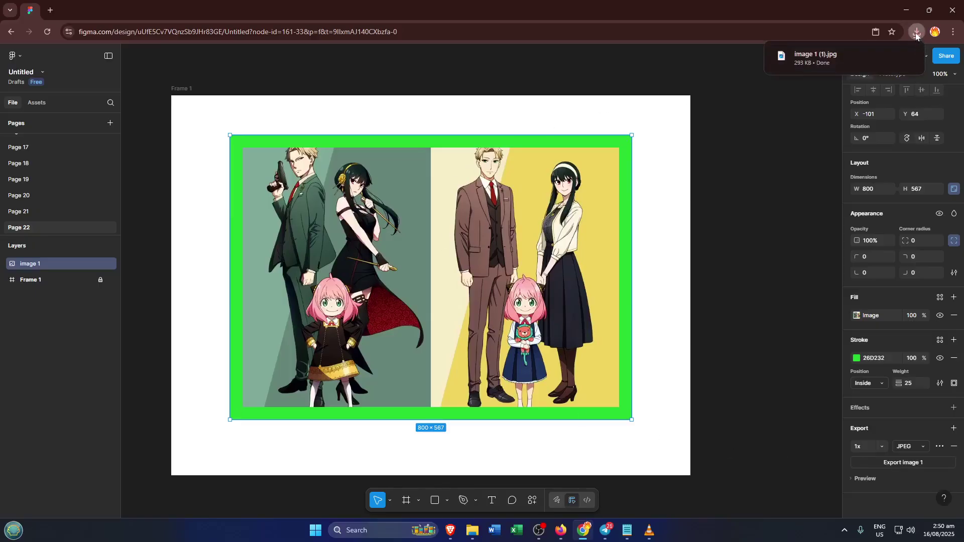
pyautogui.moveTo(829, 58)
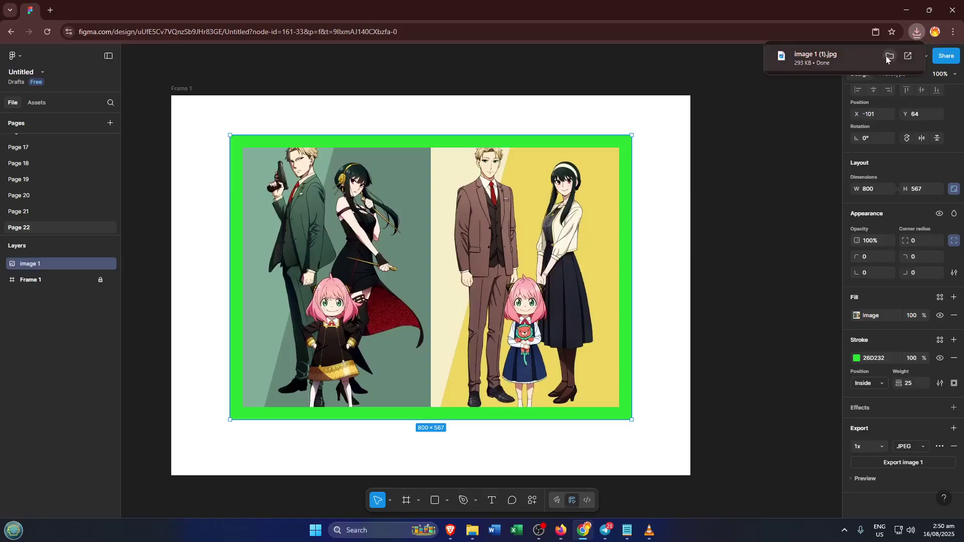
pyautogui.click(888, 57)
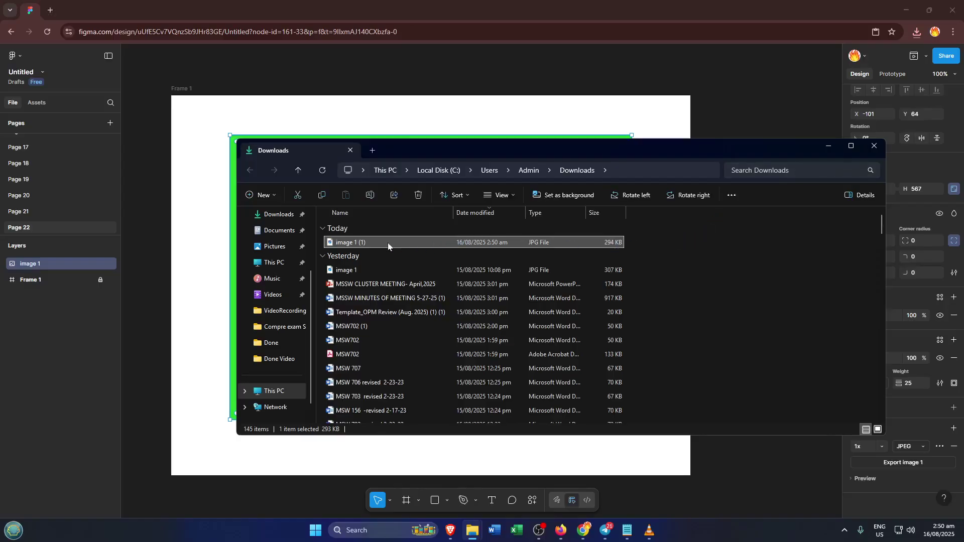
# Step: Open the exported JPEG 'image 1 (1)' in Photos and start printing it
pyautogui.rightClick(388, 243)
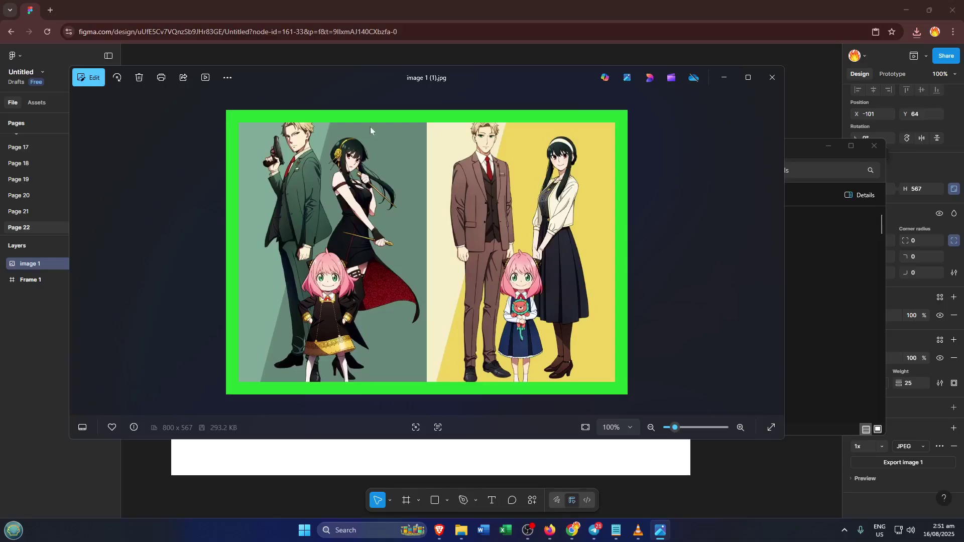
pyautogui.moveTo(426, 252)
pyautogui.click(160, 77)
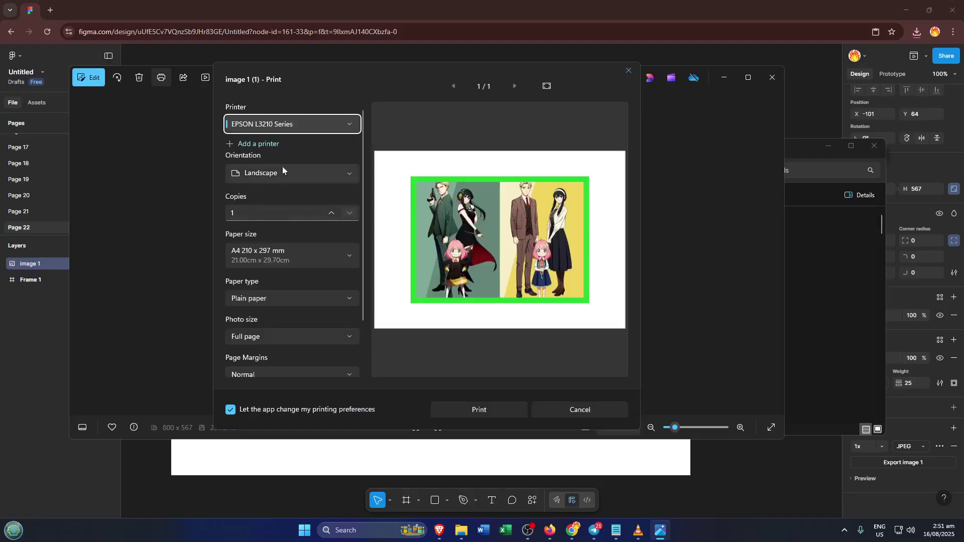
# Step: Change the print orientation from landscape to Portrait
pyautogui.click(339, 171)
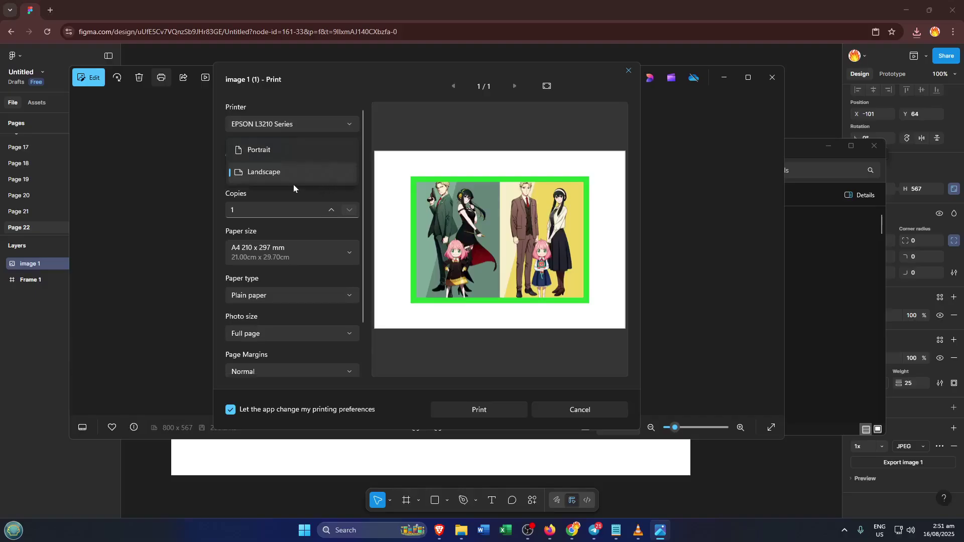
pyautogui.click(288, 153)
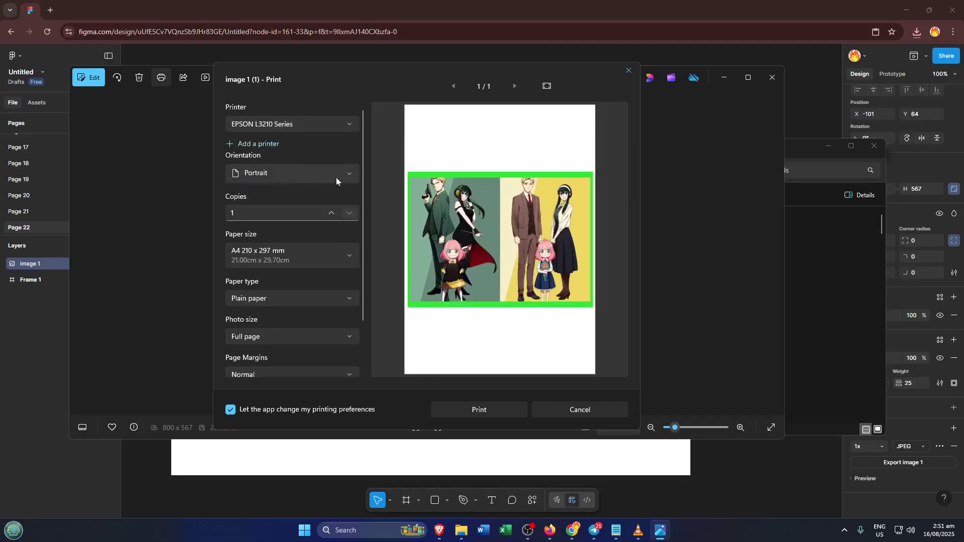
pyautogui.scroll(-3, 290, 259)
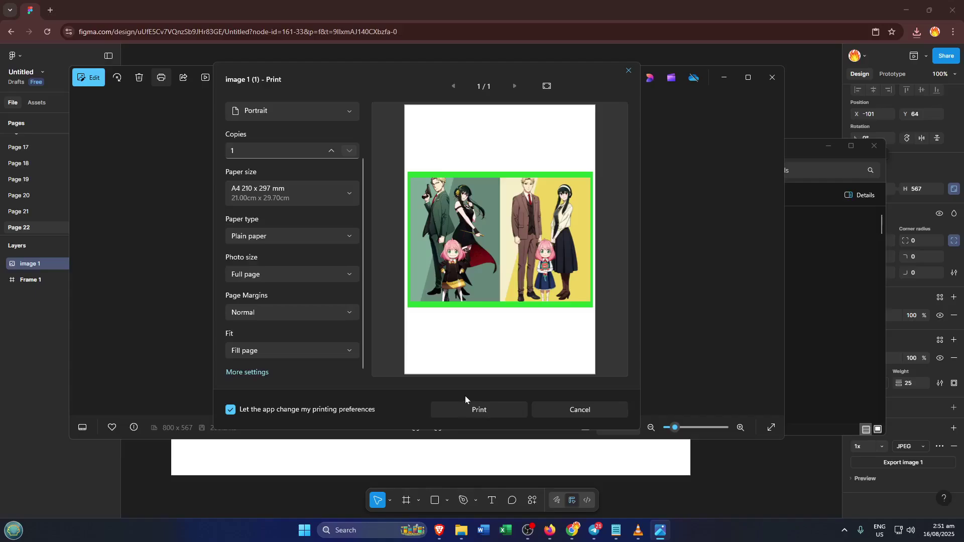
# Step: Send the portrait A4 print job of the bordered image to the printer
pyautogui.click(472, 410)
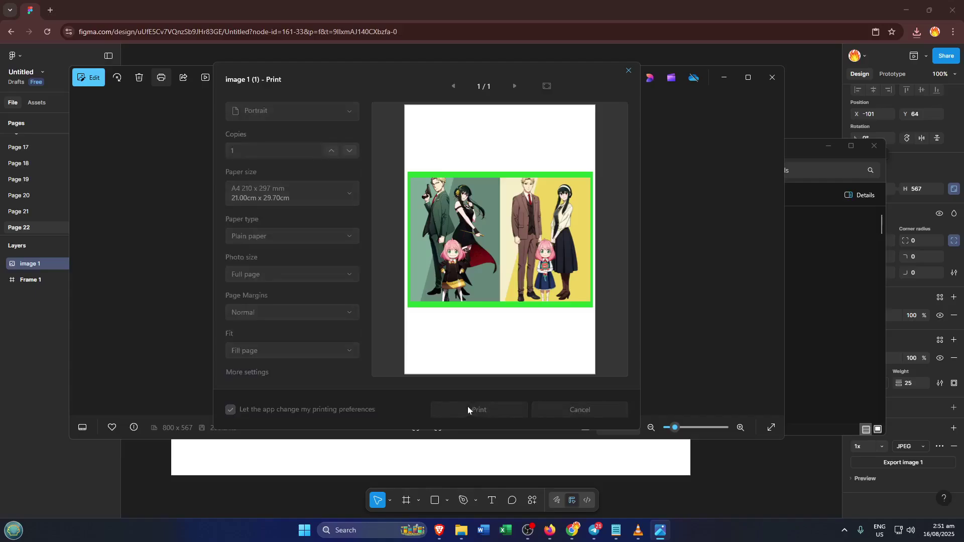